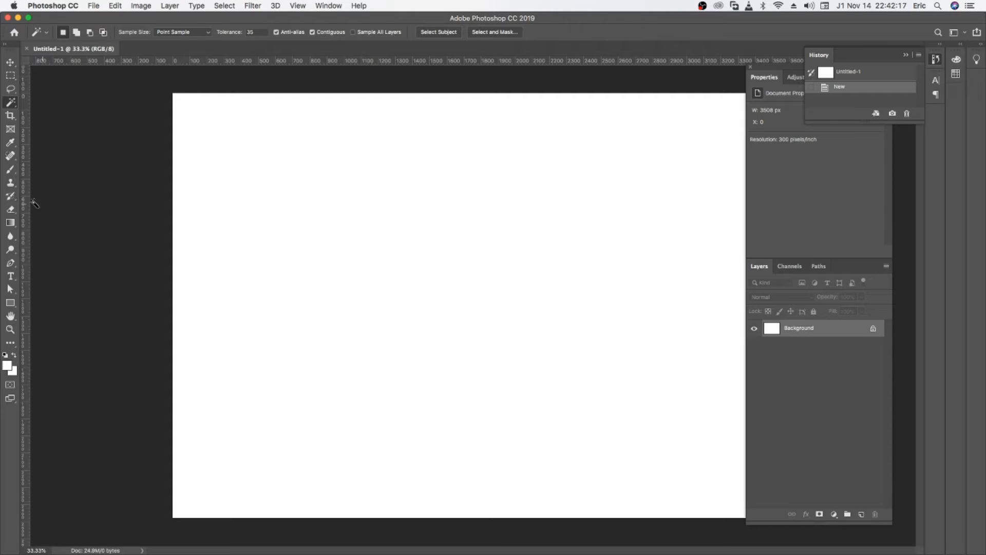
Add a point text layer reading "Easyork" on the blank white canvas.
{"action": "left_click", "coordinate": [10, 276]}
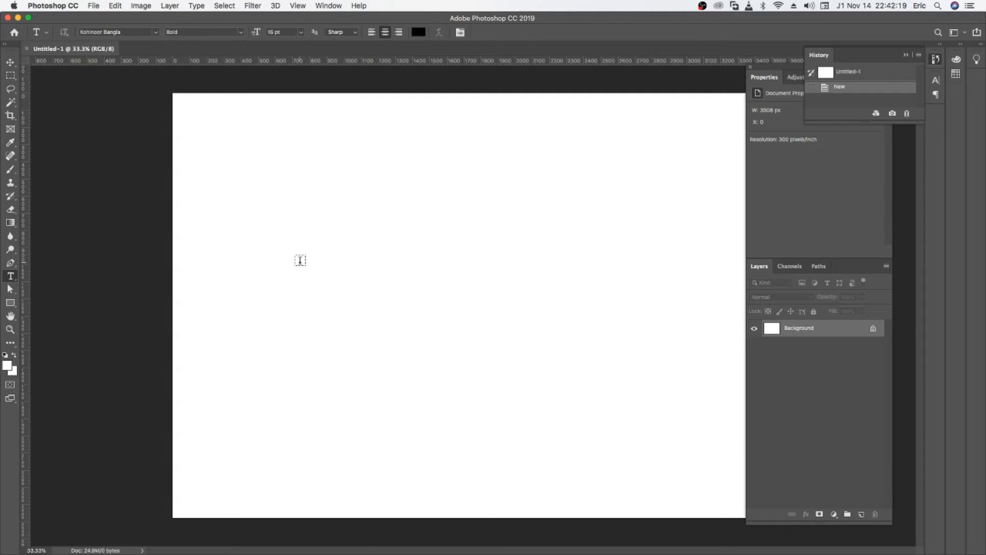
{"action": "left_click", "coordinate": [300, 260]}
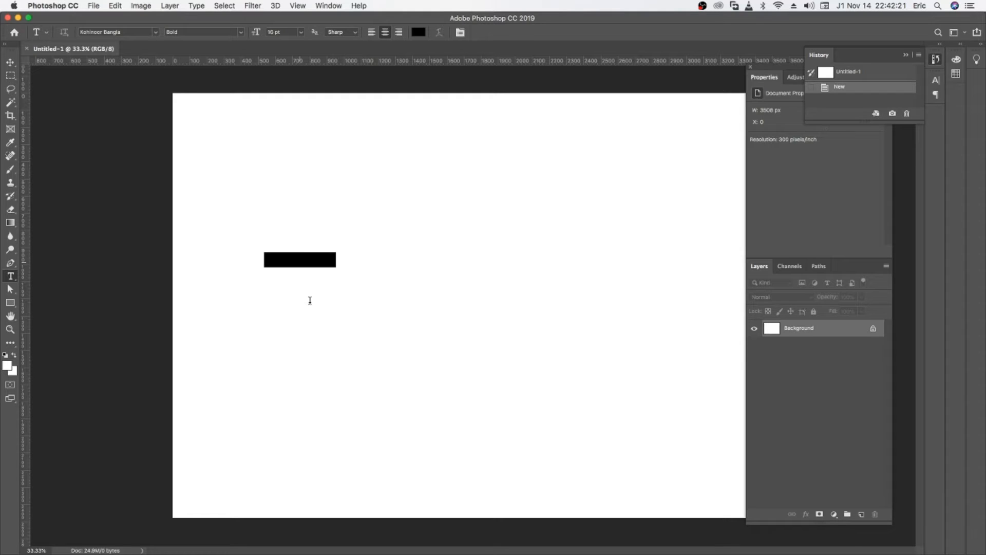
{"action": "type", "text": "E"}
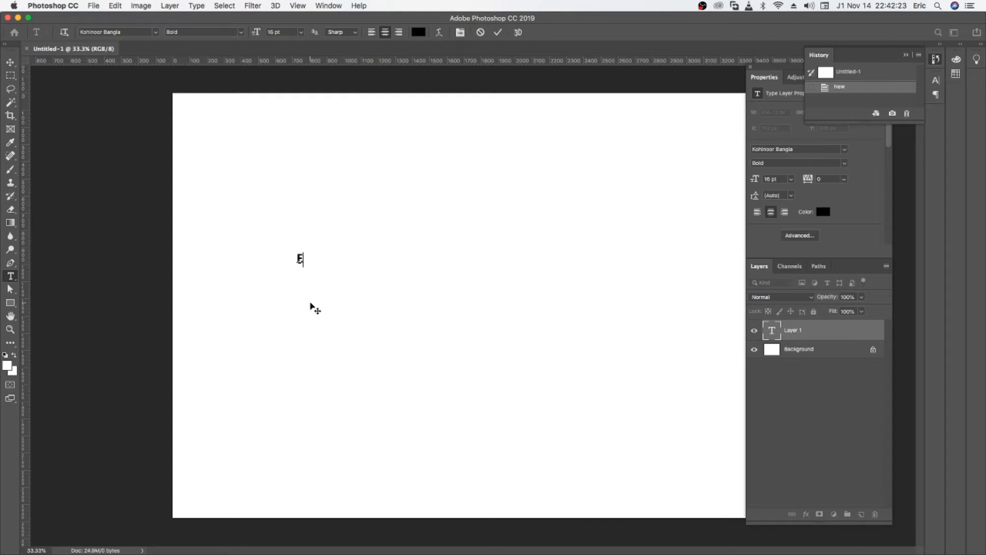
{"action": "type", "text": "asyork"}
{"action": "left_click", "coordinate": [10, 62]}
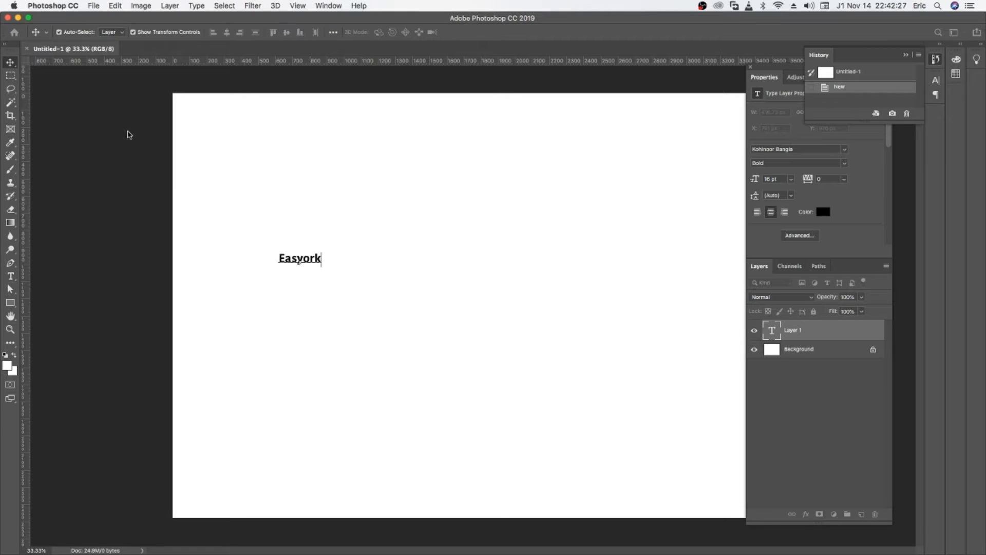
Scale the Easyork text up to about 126 pt and place it near the middle of the canvas.
{"action": "left_click_drag", "start_coordinate": [320, 265], "coordinate": [607, 383]}
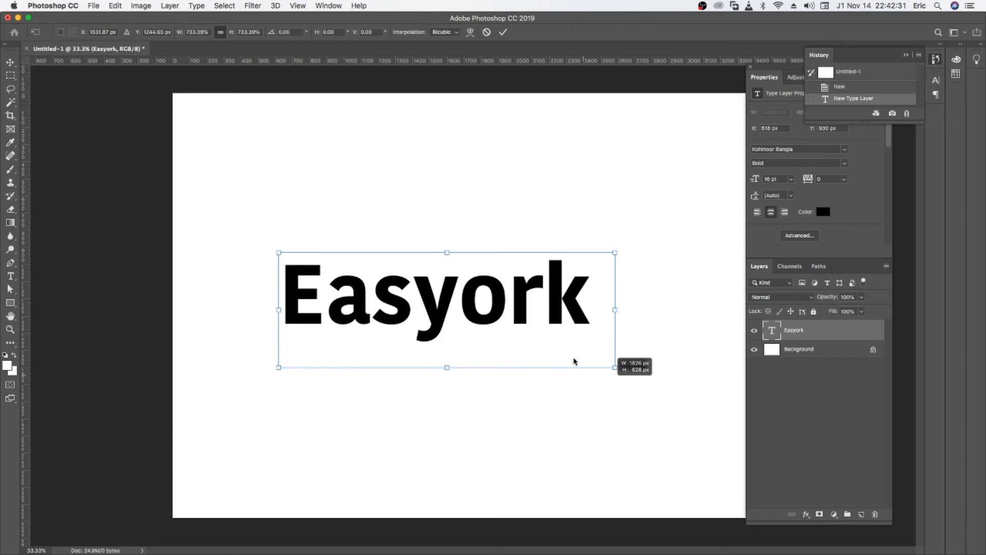
{"action": "left_click_drag", "start_coordinate": [538, 316], "coordinate": [555, 294]}
{"action": "key", "text": "Return"}
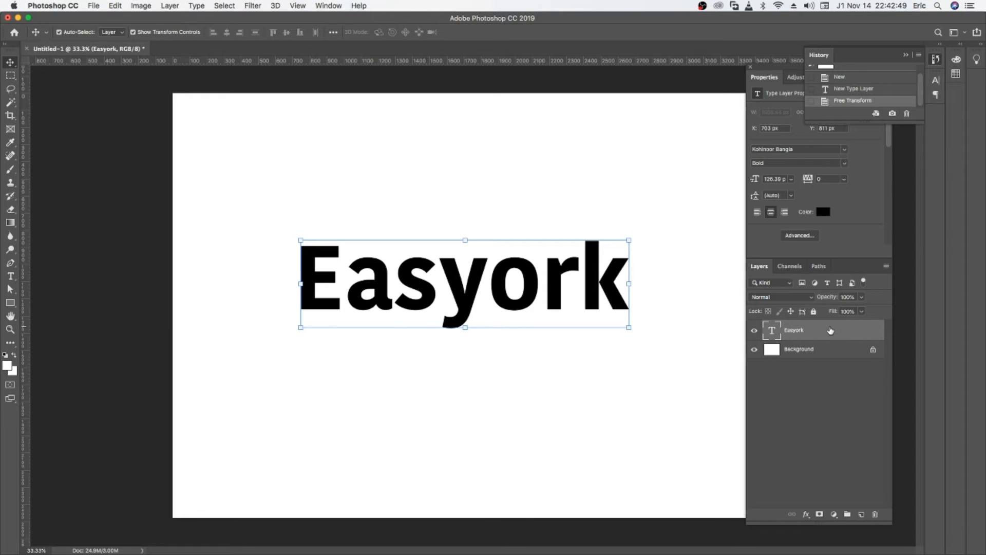
Duplicate the Easyork text layer twice so three identical text layers are stacked.
{"action": "left_click_drag", "start_coordinate": [820, 332], "coordinate": [858, 518]}
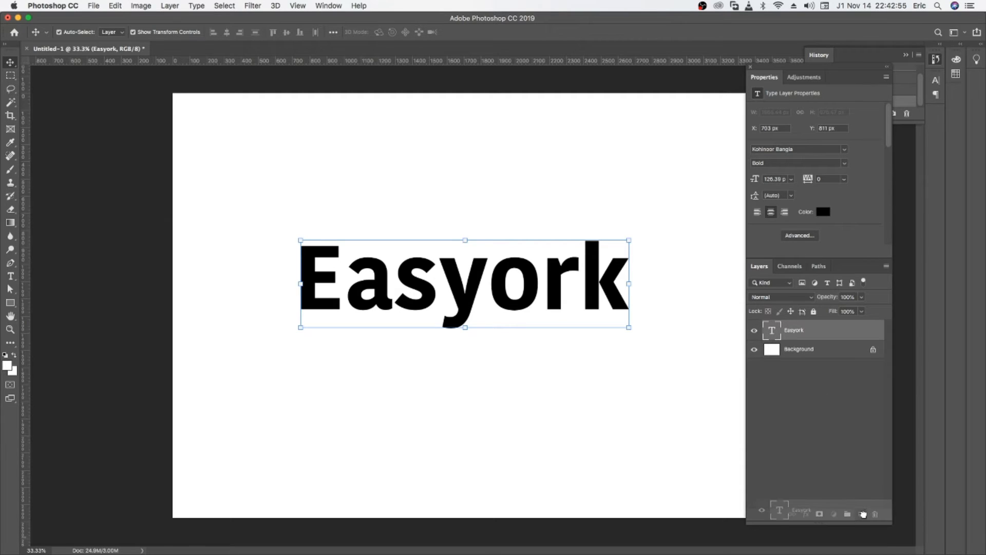
{"action": "left_click_drag", "start_coordinate": [862, 513], "coordinate": [863, 514]}
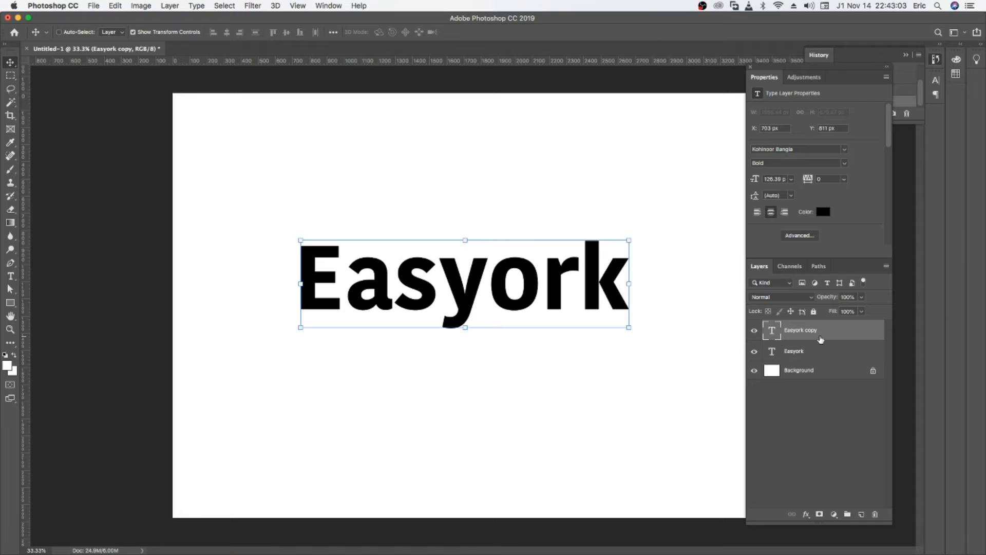
{"action": "key", "text": "super+j"}
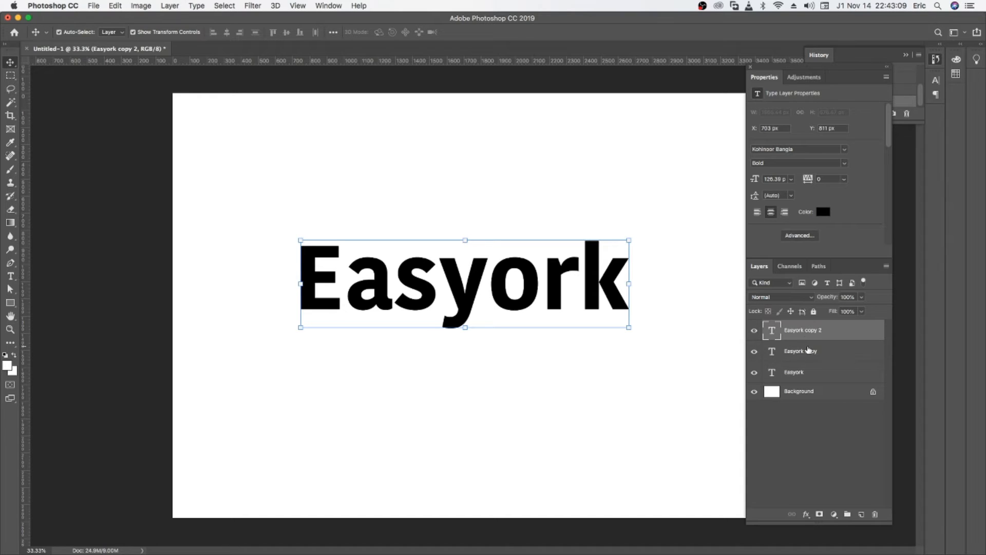
Turn off the R channel in the blending options of the original Easyork text layer.
{"action": "left_click", "coordinate": [810, 376]}
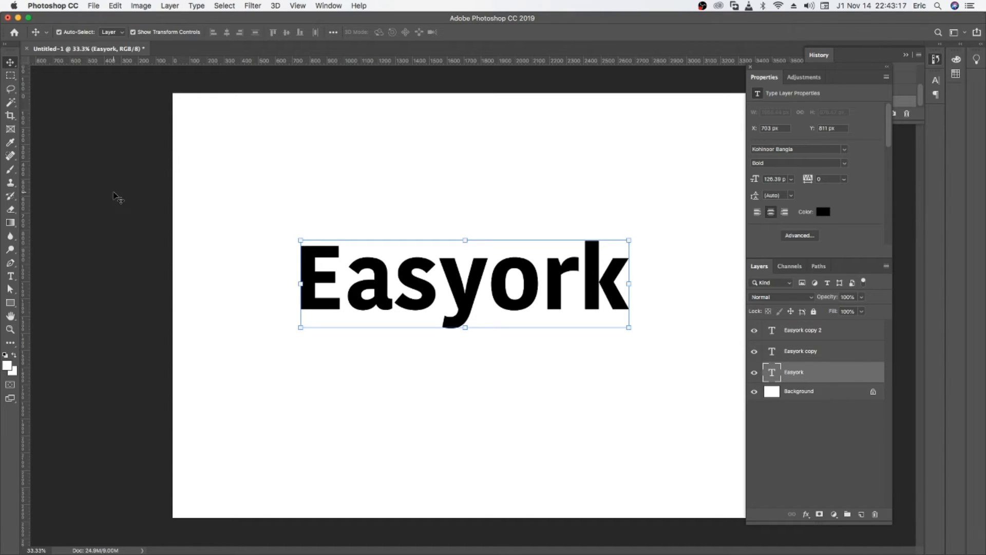
{"action": "left_click", "coordinate": [806, 515]}
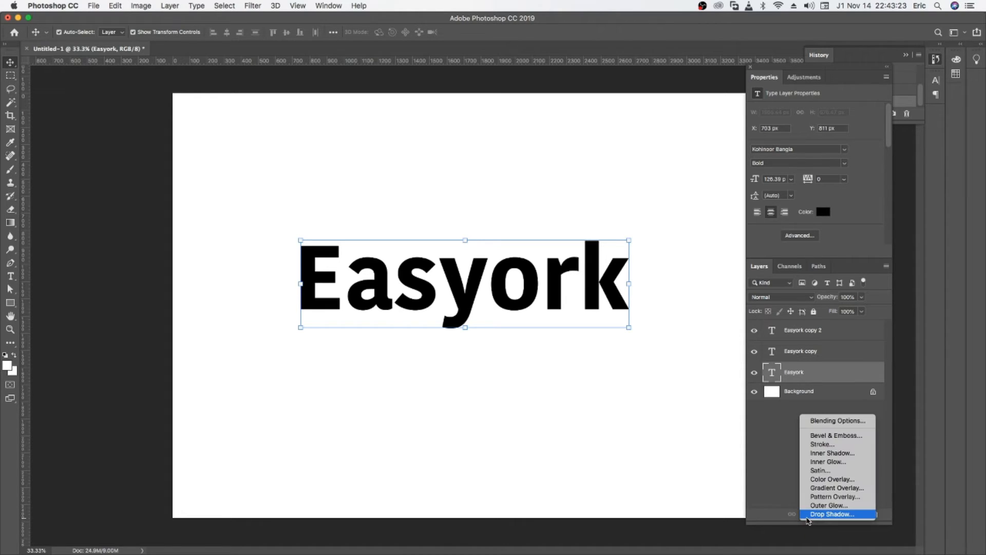
{"action": "left_click", "coordinate": [826, 421]}
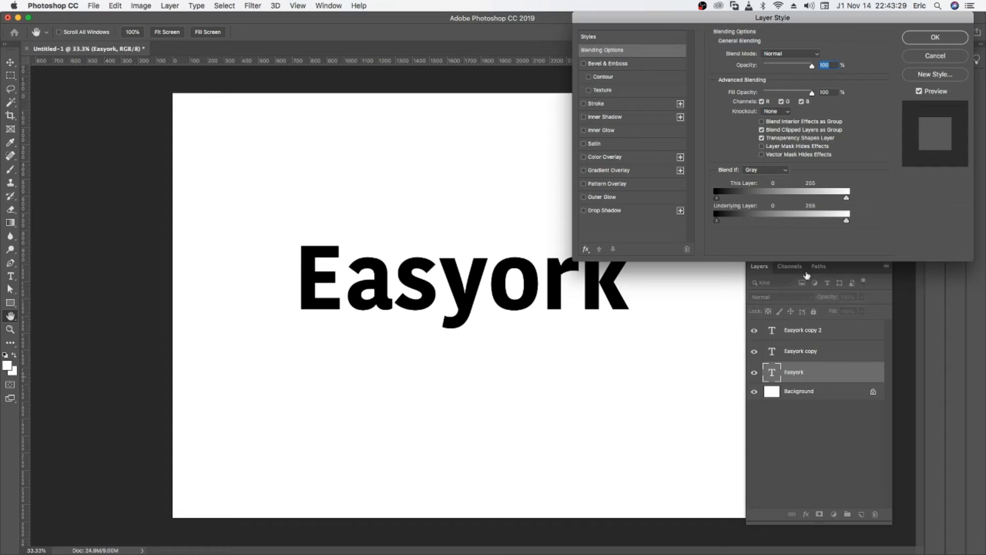
{"action": "left_click_drag", "start_coordinate": [773, 21], "coordinate": [510, 99]}
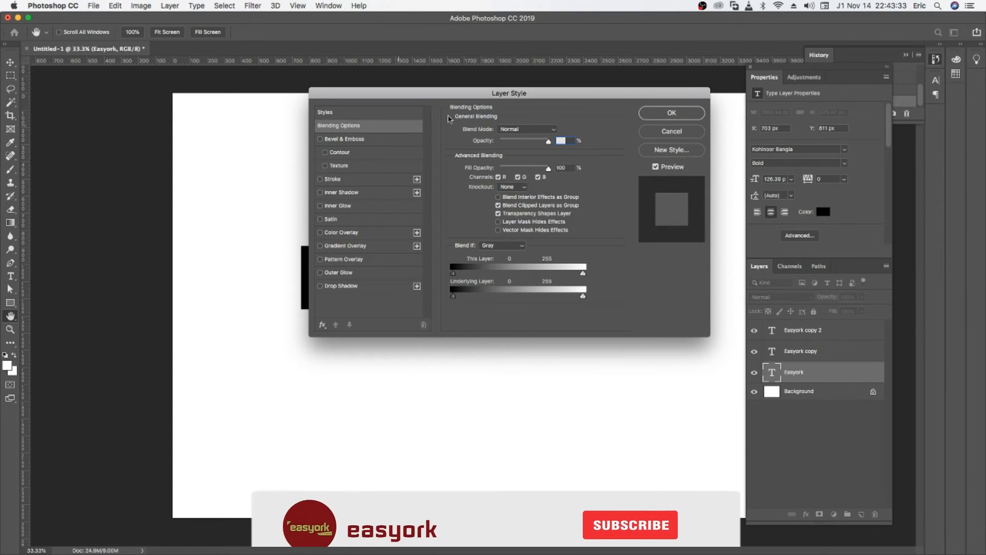
{"action": "left_click", "coordinate": [498, 177]}
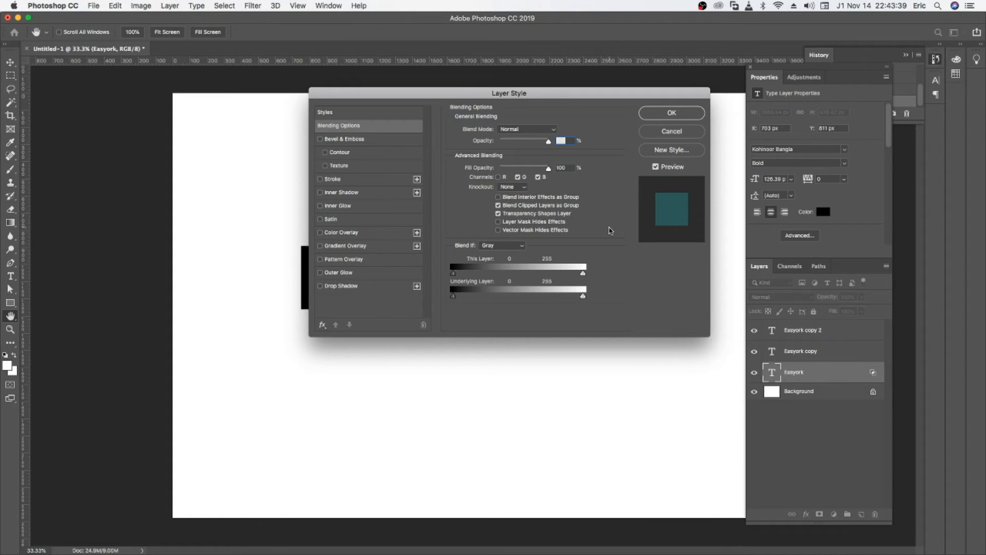
{"action": "left_click_drag", "start_coordinate": [537, 95], "coordinate": [716, 86]}
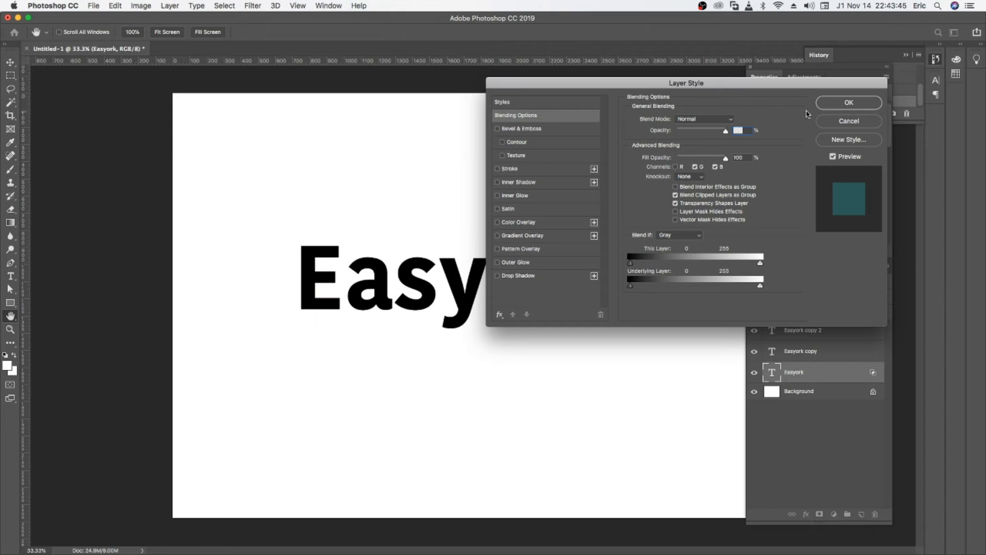
{"action": "left_click", "coordinate": [849, 102]}
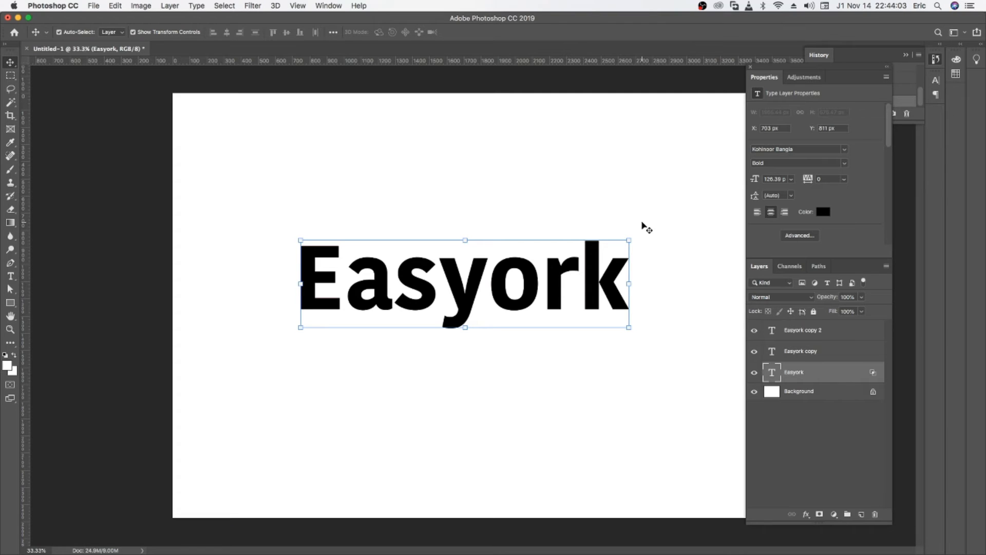
Nudge the original Easyork layer about 24 px to the left to expose a red edge.
{"action": "key", "text": "Left"}
{"action": "key", "text": "Left"}
{"action": "key", "text": "Left"}
{"action": "key", "text": "Left"}
{"action": "key", "text": "Left"}
{"action": "key", "text": "Left"}
{"action": "key", "text": "Left"}
{"action": "key", "text": "Left"}
{"action": "key", "text": "Left"}
{"action": "key", "text": "Left"}
{"action": "key", "text": "Left"}
{"action": "key", "text": "Left"}
{"action": "key", "text": "Left"}
{"action": "key", "text": "Left"}
{"action": "key", "text": "Left"}
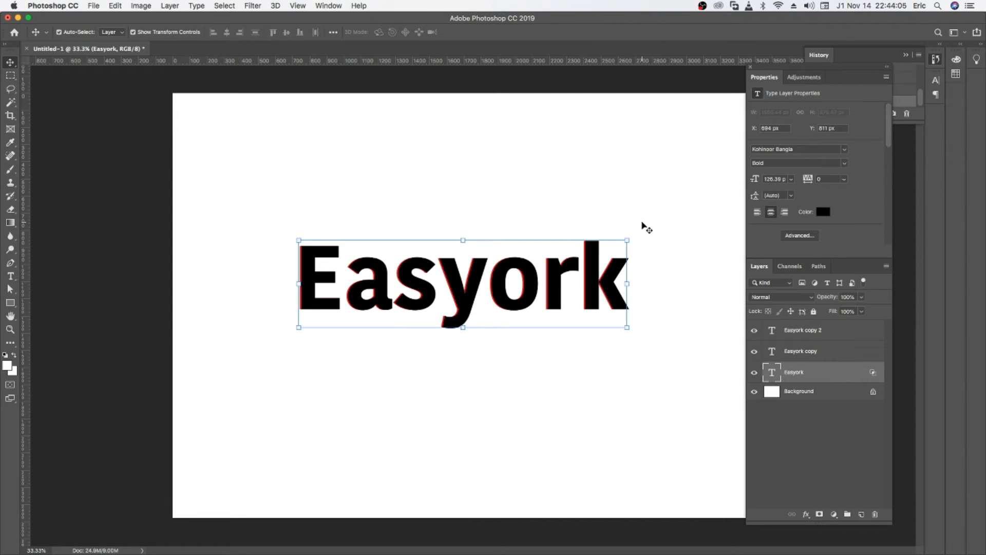
{"action": "key", "text": "Left"}
{"action": "key", "text": "Left"}
{"action": "key", "text": "Left"}
{"action": "key", "text": "Left"}
{"action": "key", "text": "Left"}
{"action": "key", "text": "Left"}
{"action": "key", "text": "Left"}
{"action": "key", "text": "Left"}
{"action": "key", "text": "Left"}
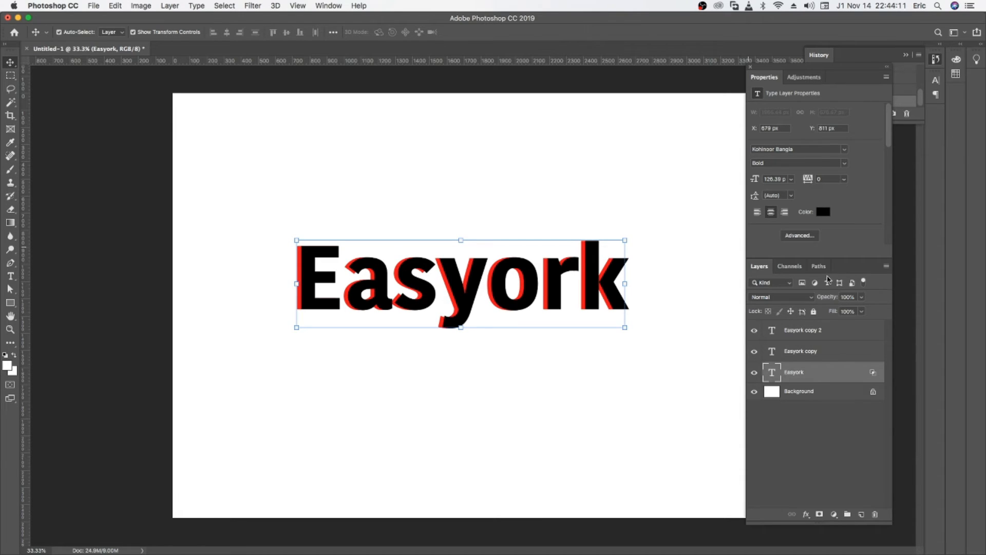
Turn off the G and B channels in the blending options of the Easyork copy layer.
{"action": "left_click", "coordinate": [823, 351]}
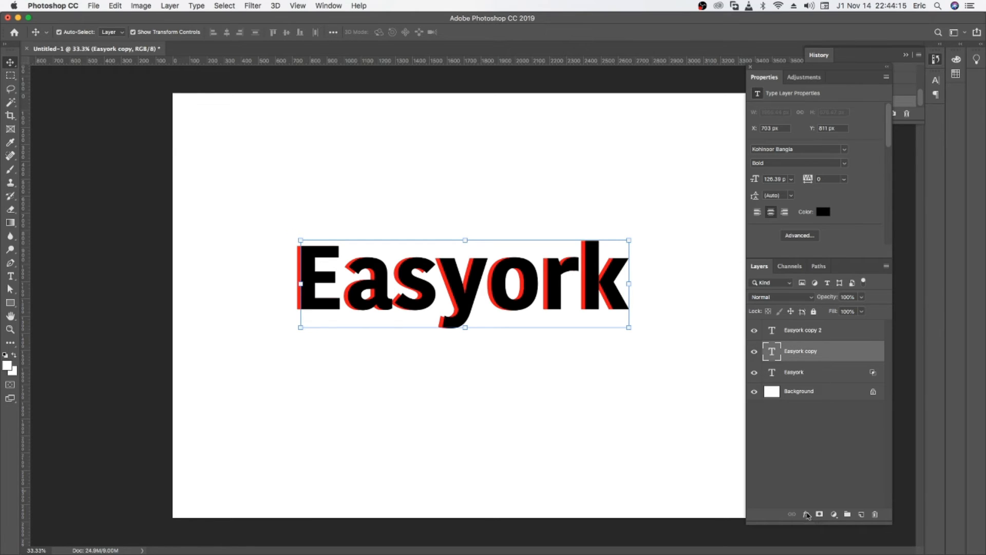
{"action": "left_click", "coordinate": [833, 515]}
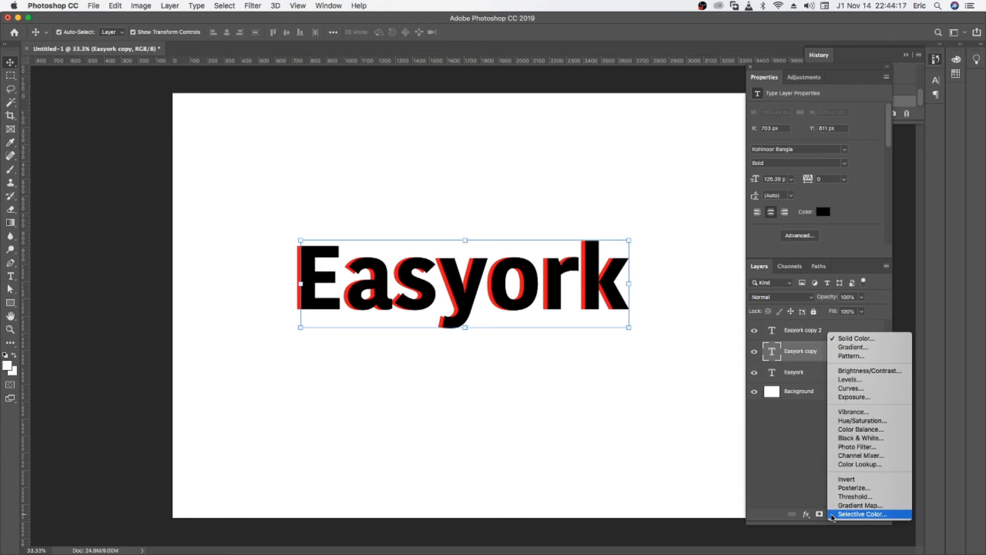
{"action": "left_click", "coordinate": [798, 511]}
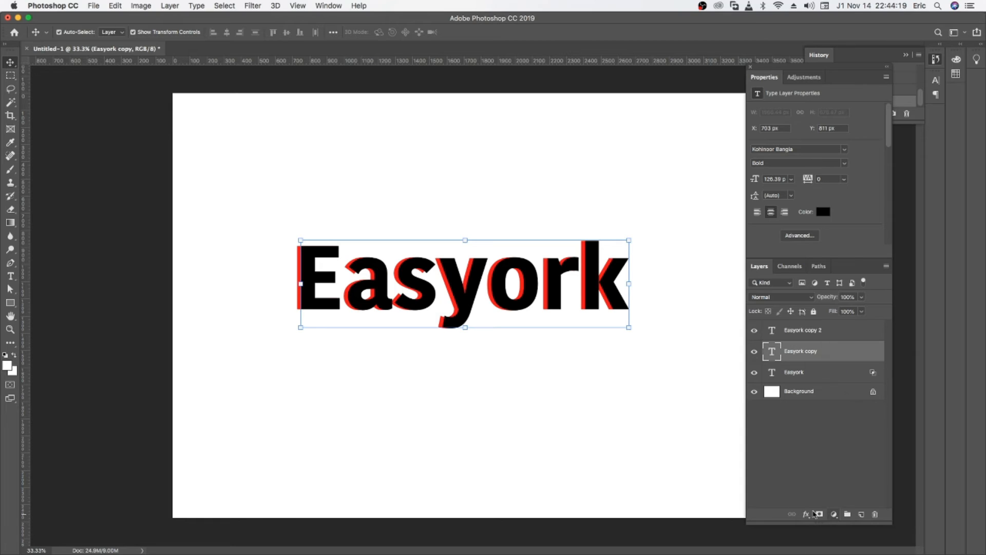
{"action": "left_click", "coordinate": [806, 513]}
{"action": "left_click", "coordinate": [825, 421]}
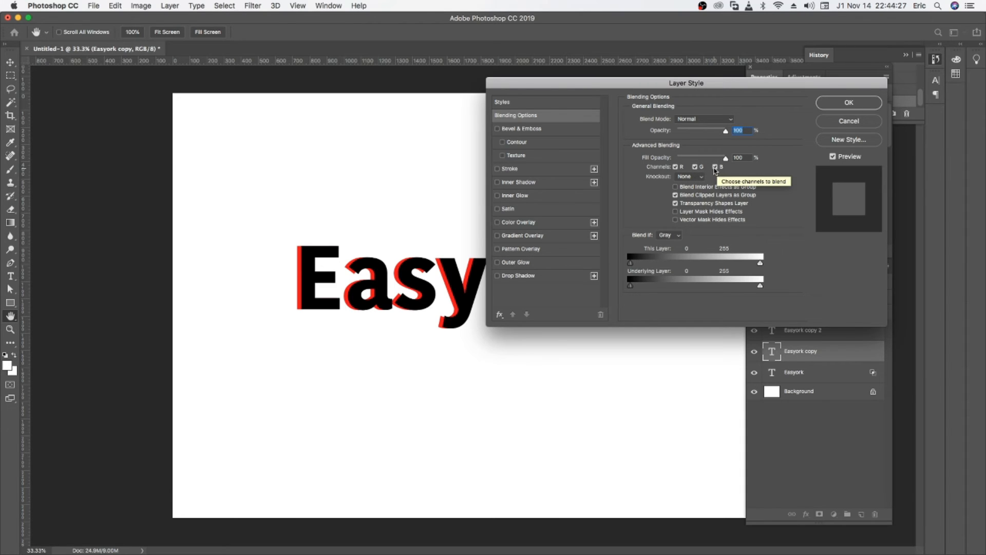
{"action": "left_click", "coordinate": [714, 168]}
{"action": "left_click", "coordinate": [695, 168]}
{"action": "left_click", "coordinate": [849, 102]}
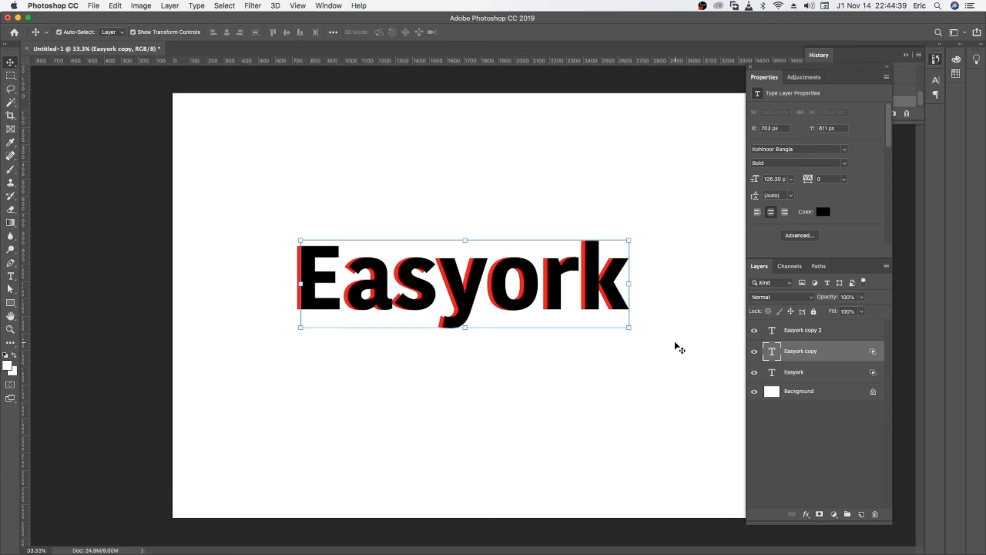
Nudge the Easyork copy layer about 24 px to the right to expose a cyan edge.
{"action": "key", "text": "Right"}
{"action": "key", "text": "Right"}
{"action": "key", "text": "Right"}
{"action": "key", "text": "Right"}
{"action": "key", "text": "Right"}
{"action": "key", "text": "Right"}
{"action": "key", "text": "Right"}
{"action": "key", "text": "Right"}
{"action": "key", "text": "Right"}
{"action": "key", "text": "Right"}
{"action": "key", "text": "Right"}
{"action": "key", "text": "Right"}
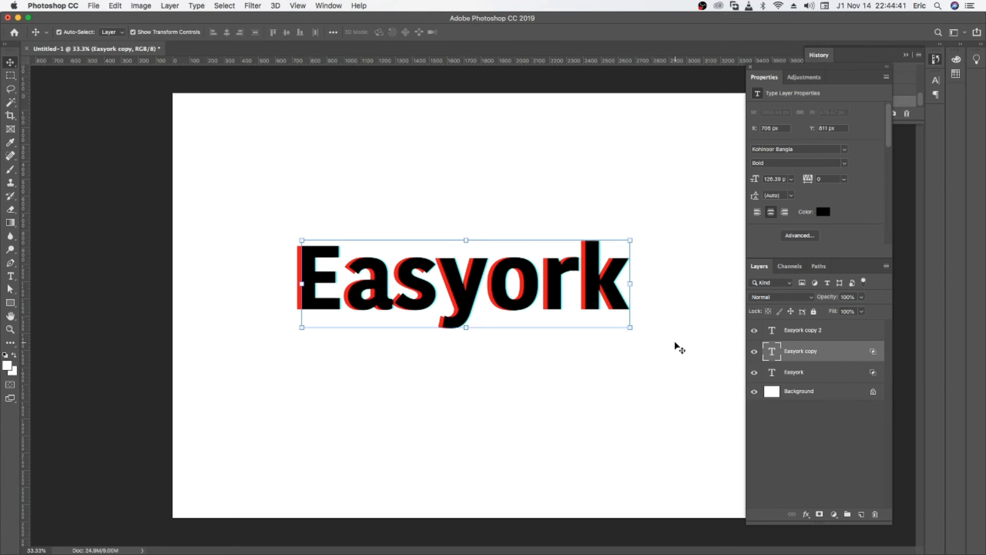
{"action": "key", "text": "Right"}
{"action": "key", "text": "Right"}
{"action": "key", "text": "Right"}
{"action": "key", "text": "Right"}
{"action": "key", "text": "Right"}
{"action": "key", "text": "Right"}
{"action": "key", "text": "Right"}
{"action": "key", "text": "Right"}
{"action": "key", "text": "Right"}
{"action": "key", "text": "Right"}
{"action": "key", "text": "Right"}
{"action": "key", "text": "Right"}
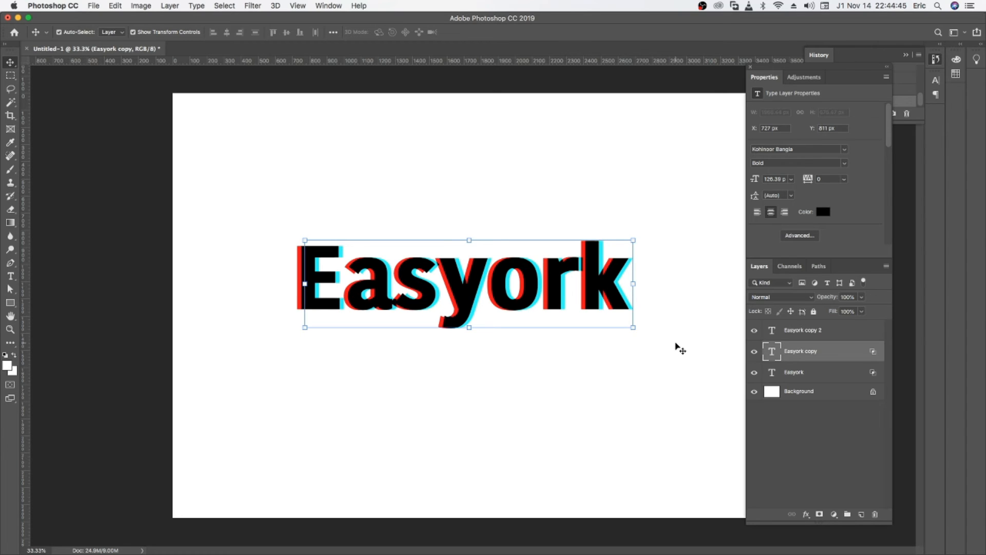
{"action": "left_click", "coordinate": [668, 384]}
{"action": "left_click_drag", "start_coordinate": [677, 405], "coordinate": [194, 154]}
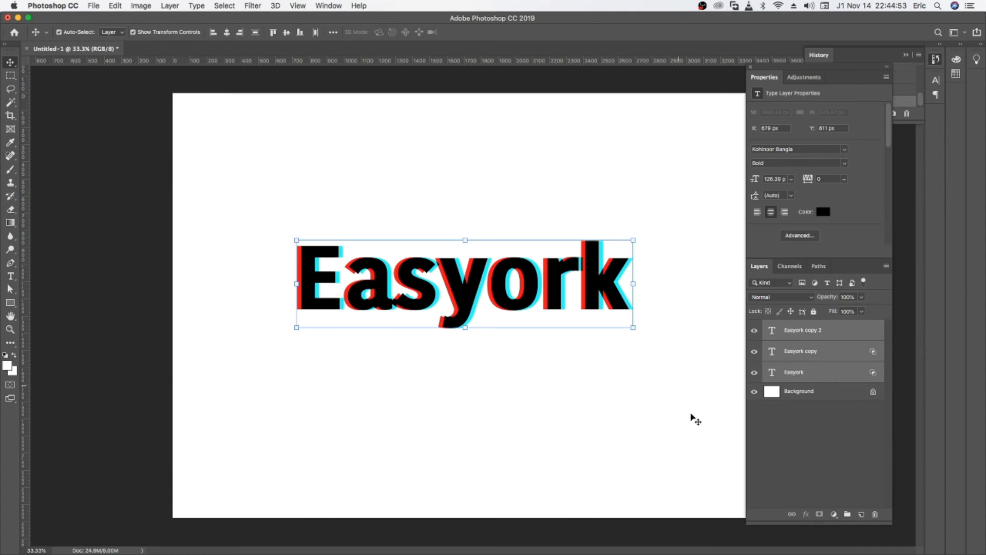
{"action": "left_click", "coordinate": [833, 514]}
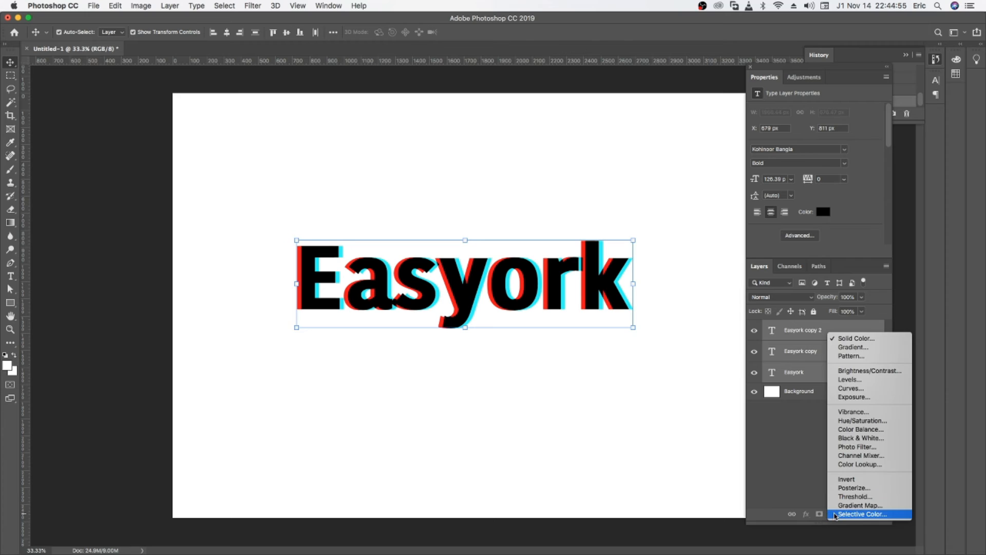
{"action": "left_click", "coordinate": [751, 486]}
{"action": "left_click", "coordinate": [639, 419]}
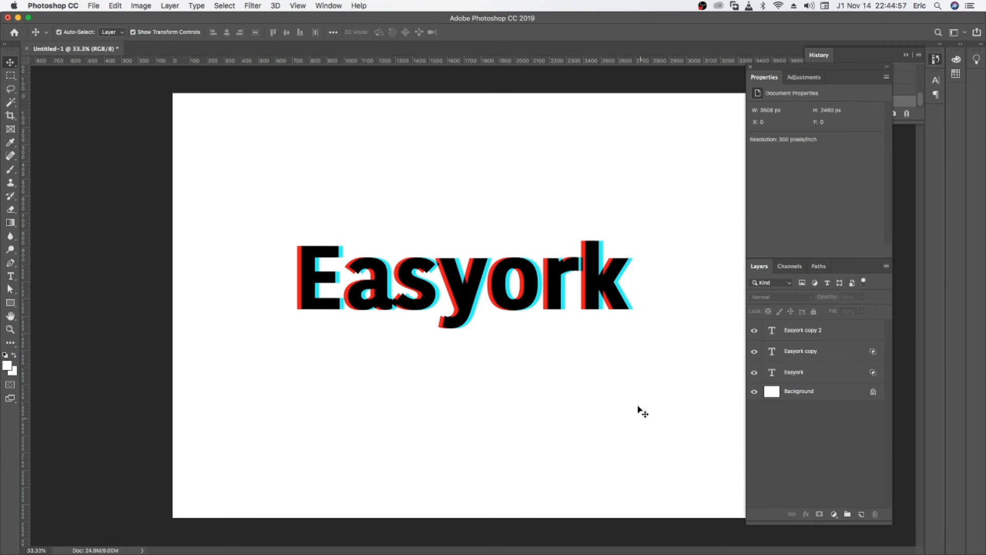
Review the channel settings in the original Easyork layer's blending options without changing them.
{"action": "left_click", "coordinate": [798, 374]}
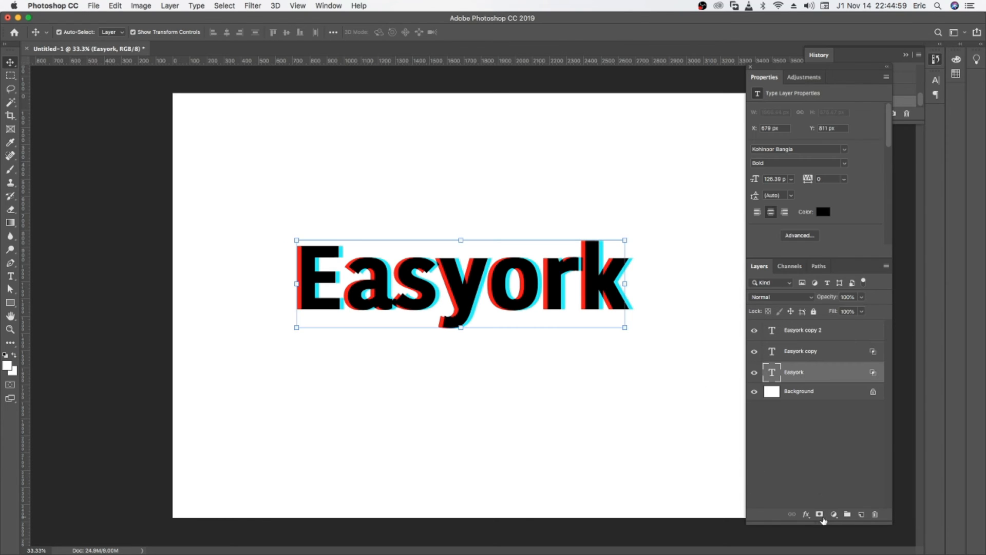
{"action": "left_click", "coordinate": [807, 514]}
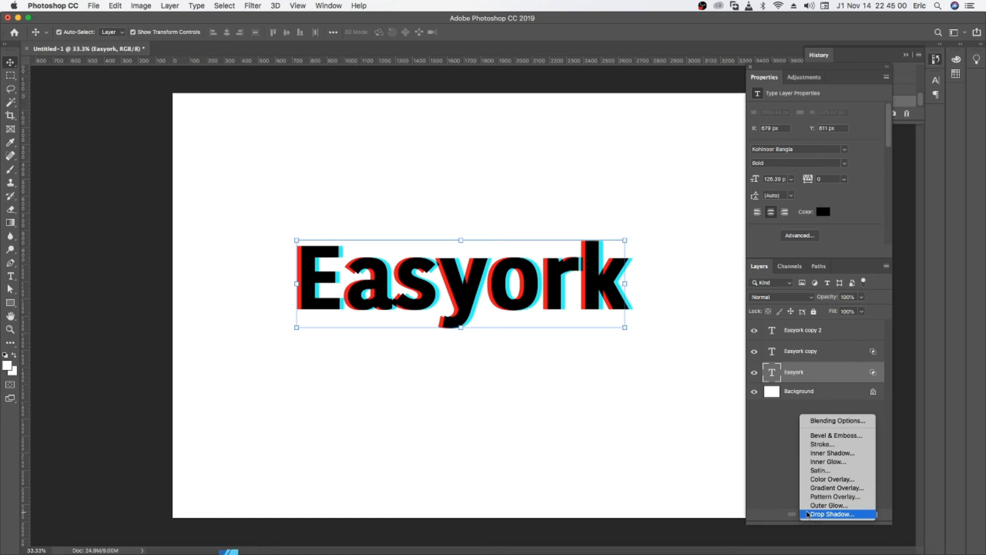
{"action": "left_click", "coordinate": [832, 421]}
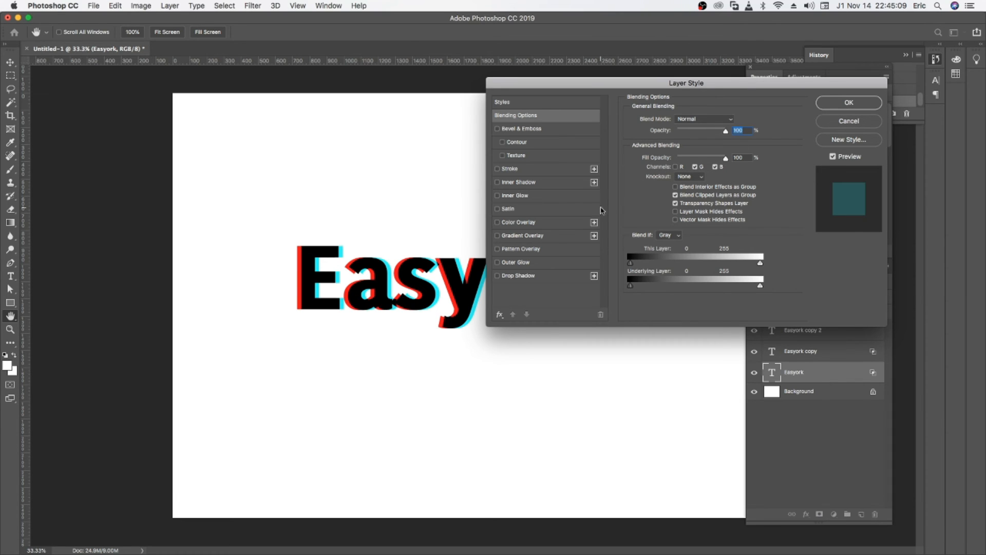
{"action": "left_click", "coordinate": [843, 108]}
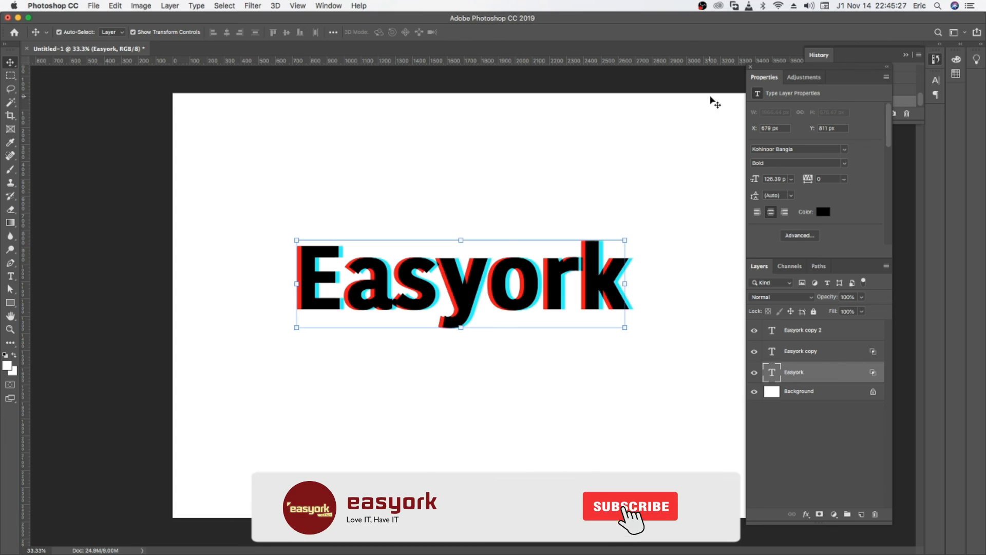
{"action": "left_click", "coordinate": [702, 6]}
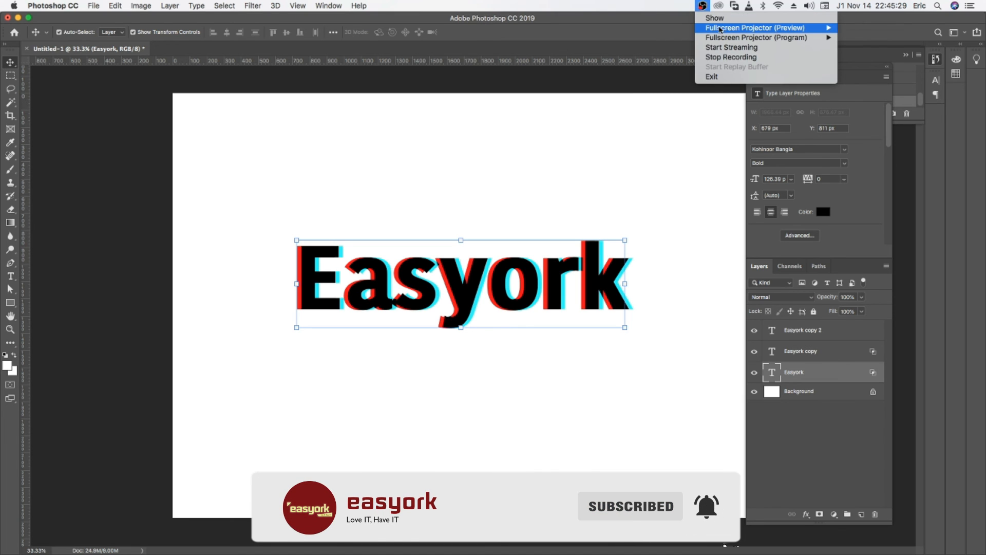
{"action": "left_click", "coordinate": [722, 57]}
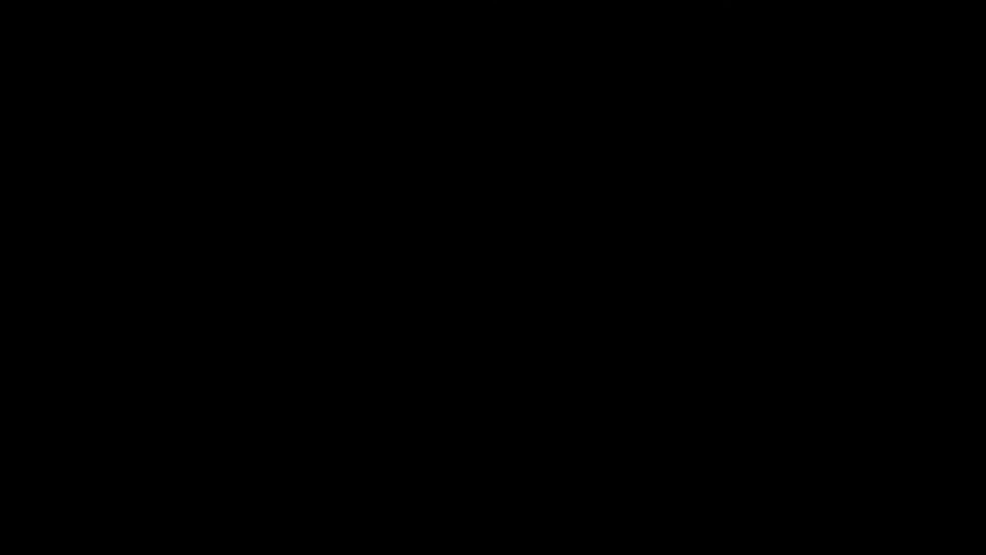